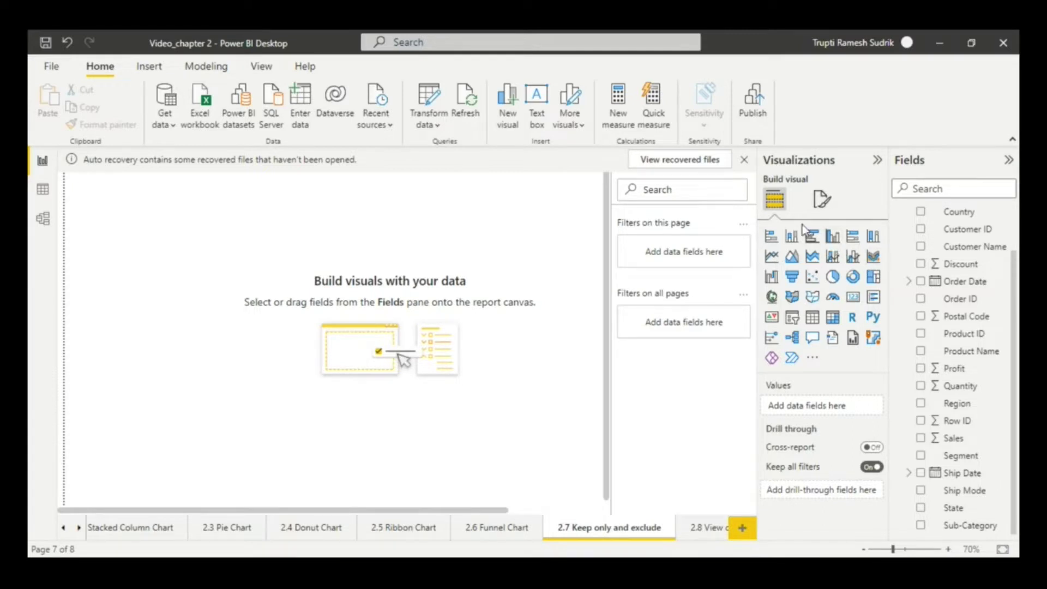
# Add a stacked column chart, enlarge it across the canvas, and plot Sales by Sub-Category
pyautogui.click(792, 237)
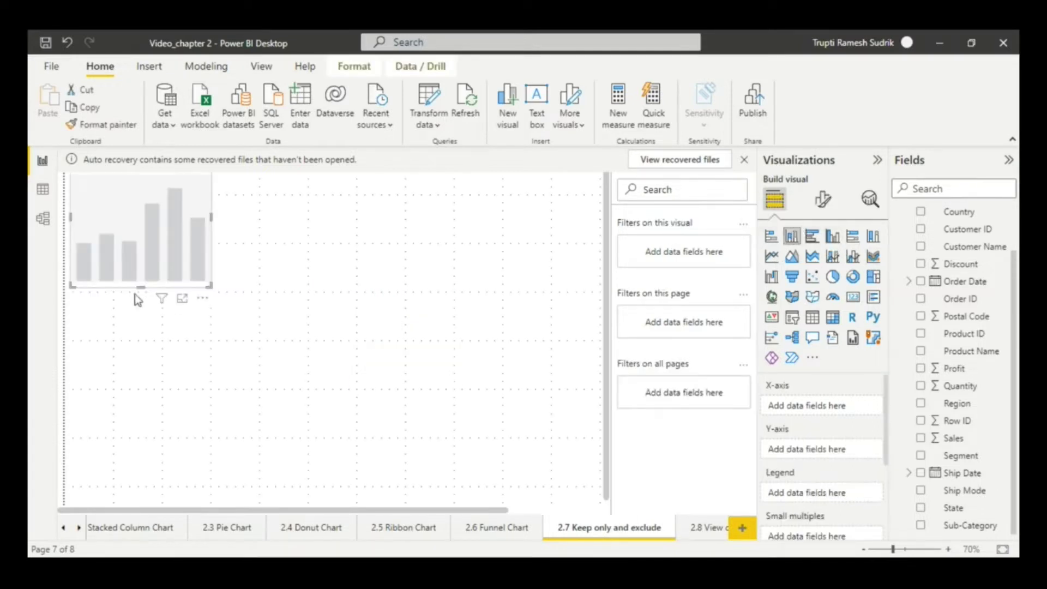
pyautogui.moveTo(211, 287); pyautogui.dragTo(415, 445)
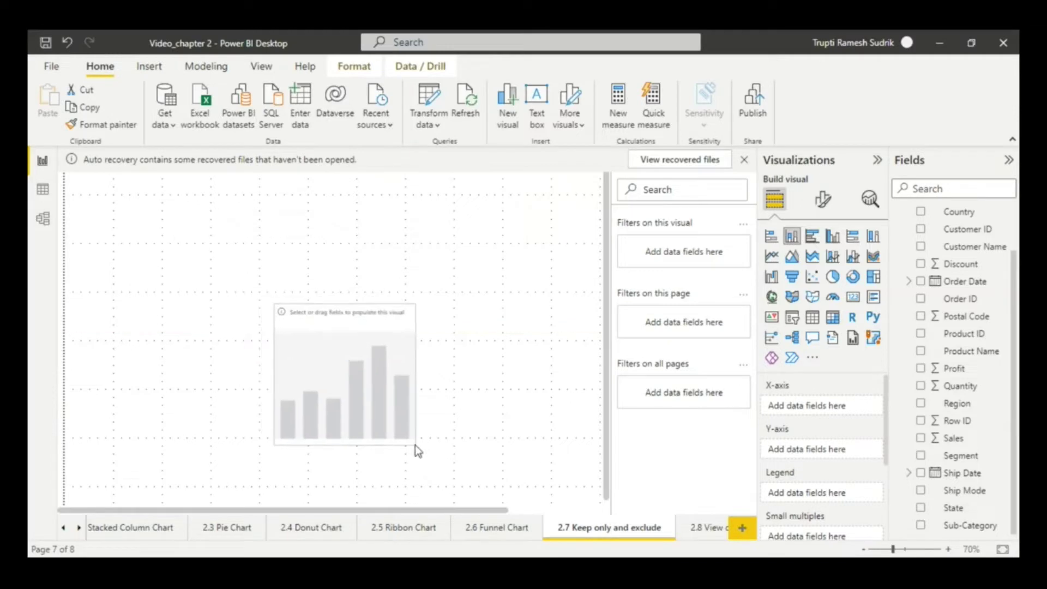
pyautogui.moveTo(275, 305); pyautogui.dragTo(101, 191)
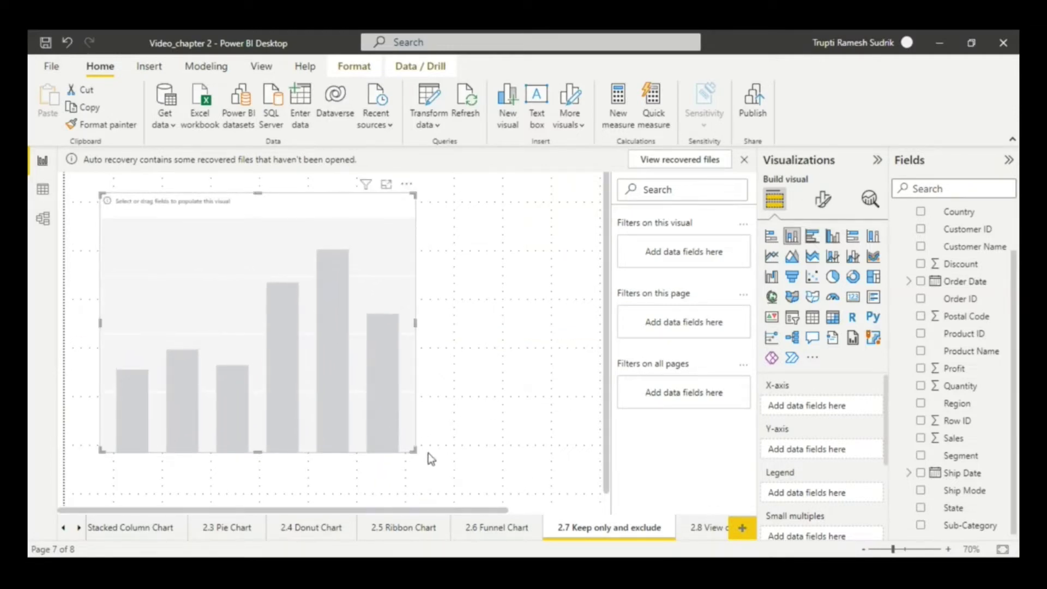
pyautogui.moveTo(418, 452); pyautogui.dragTo(536, 458)
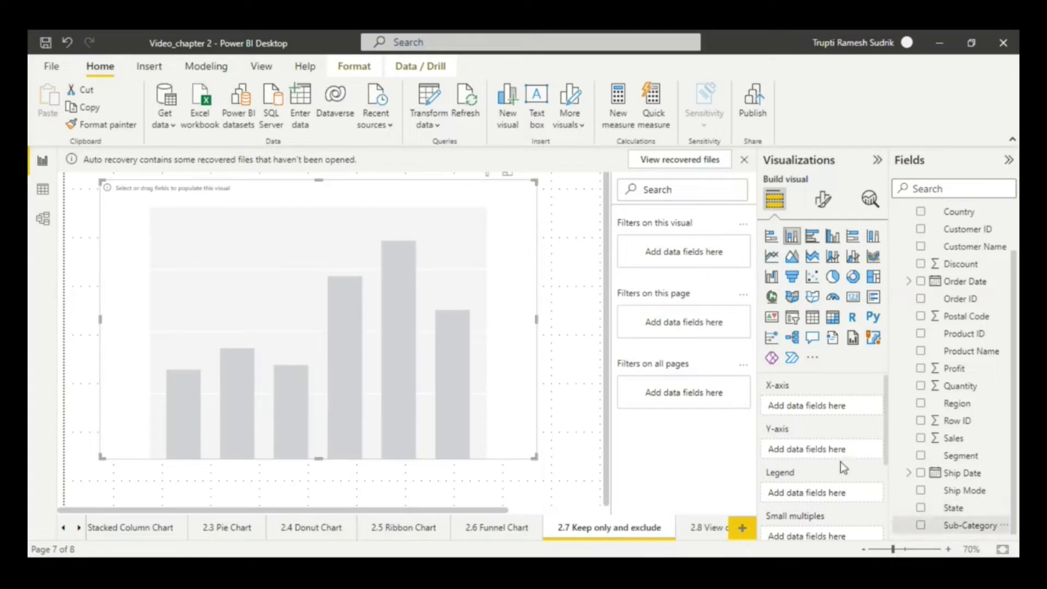
pyautogui.moveTo(960, 526); pyautogui.dragTo(813, 408)
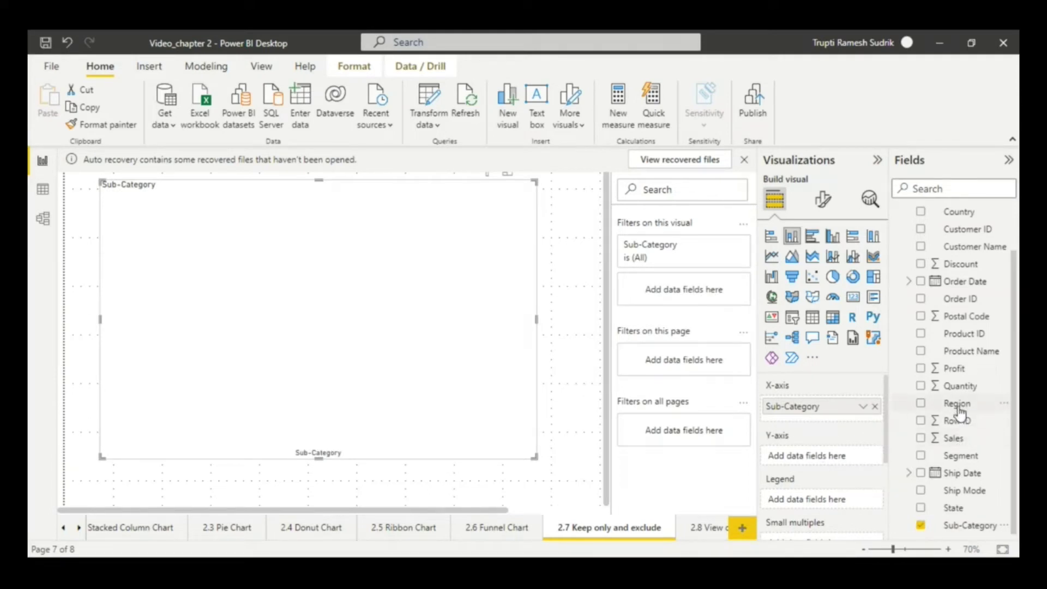
pyautogui.moveTo(956, 440); pyautogui.dragTo(846, 460)
# Stack each Sub-Category column by Region (Central, East, South, West) and adjust the chart
pyautogui.scroll(-3, 845, 483)
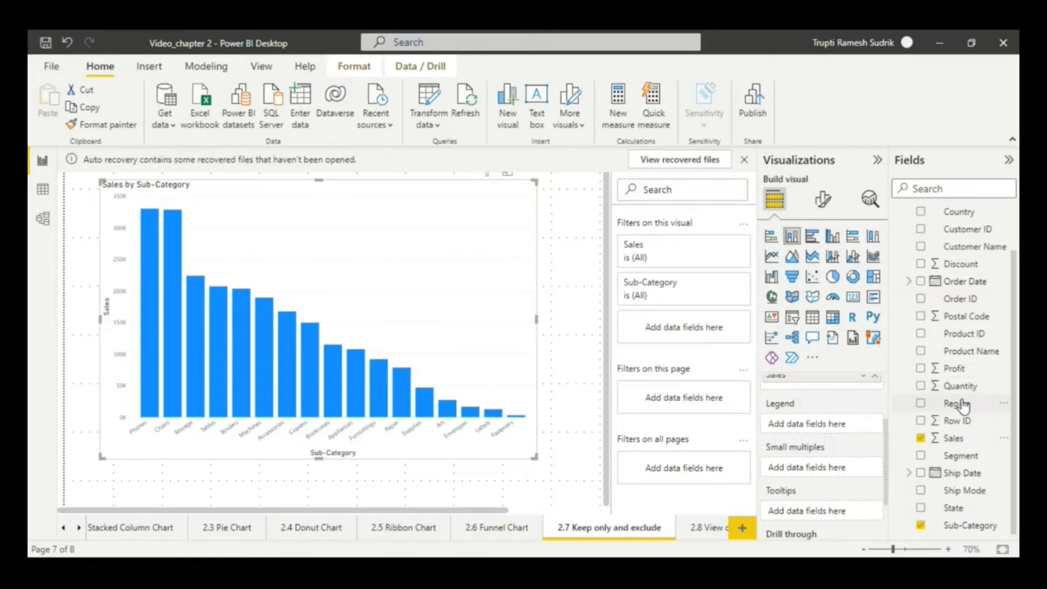
pyautogui.moveTo(964, 405); pyautogui.dragTo(837, 432)
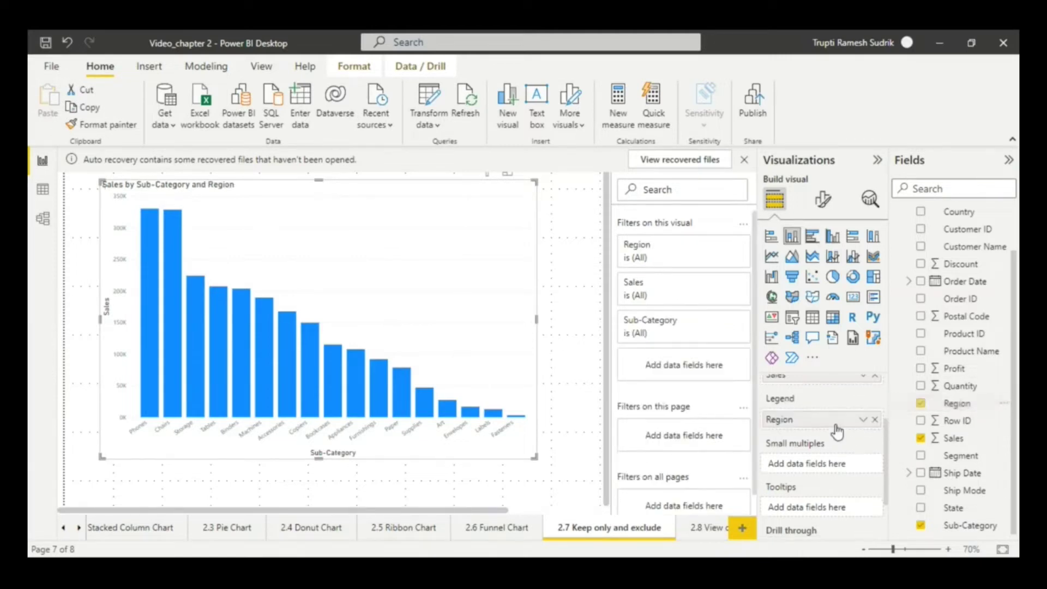
pyautogui.hscroll(5, 482, 467)
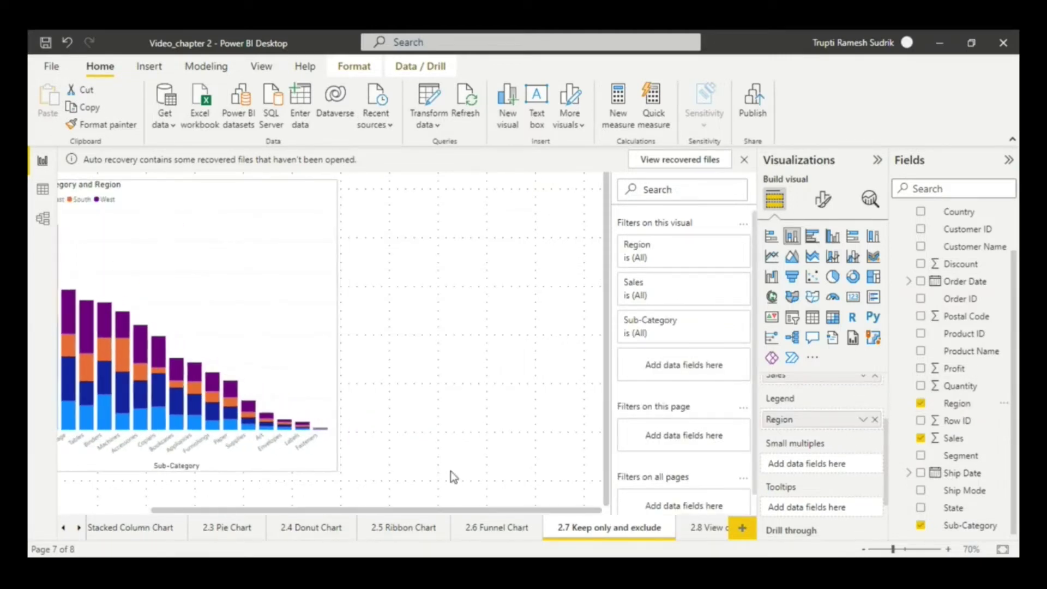
pyautogui.moveTo(443, 509); pyautogui.dragTo(309, 521)
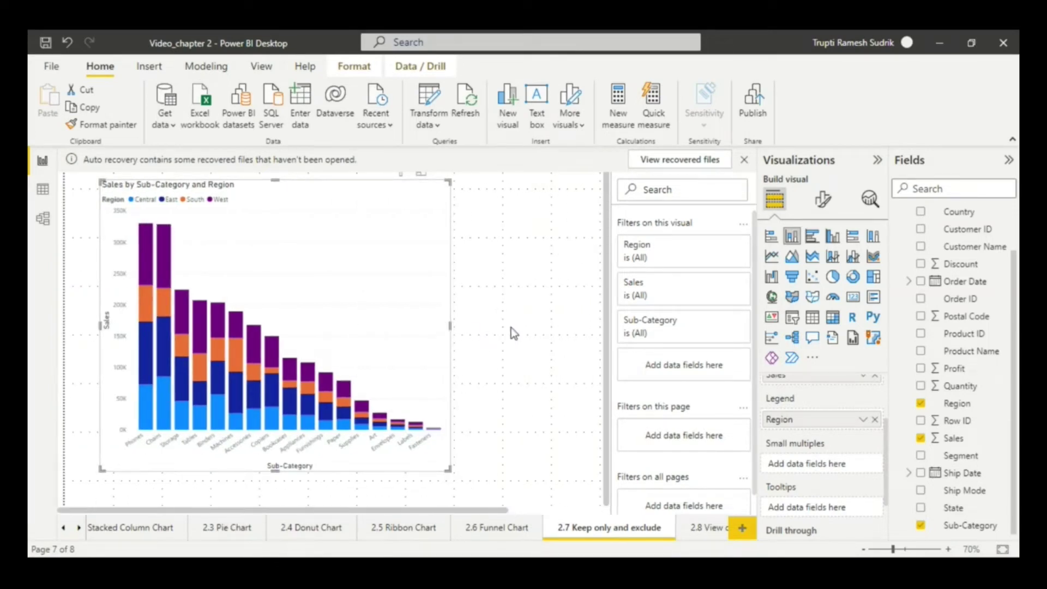
pyautogui.hscroll(3, 511, 327)
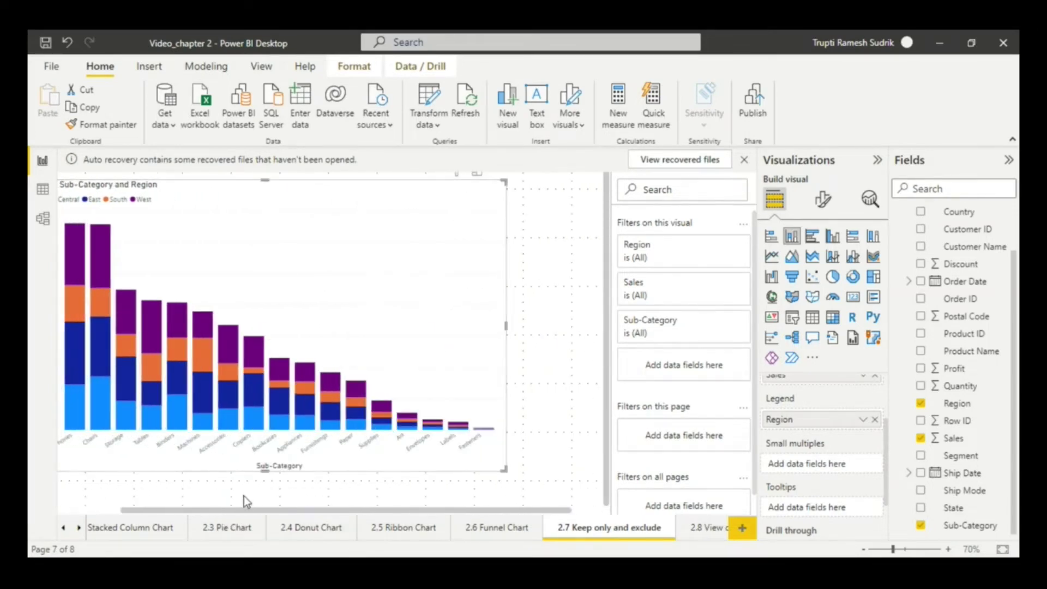
pyautogui.moveTo(240, 509); pyautogui.dragTo(137, 509)
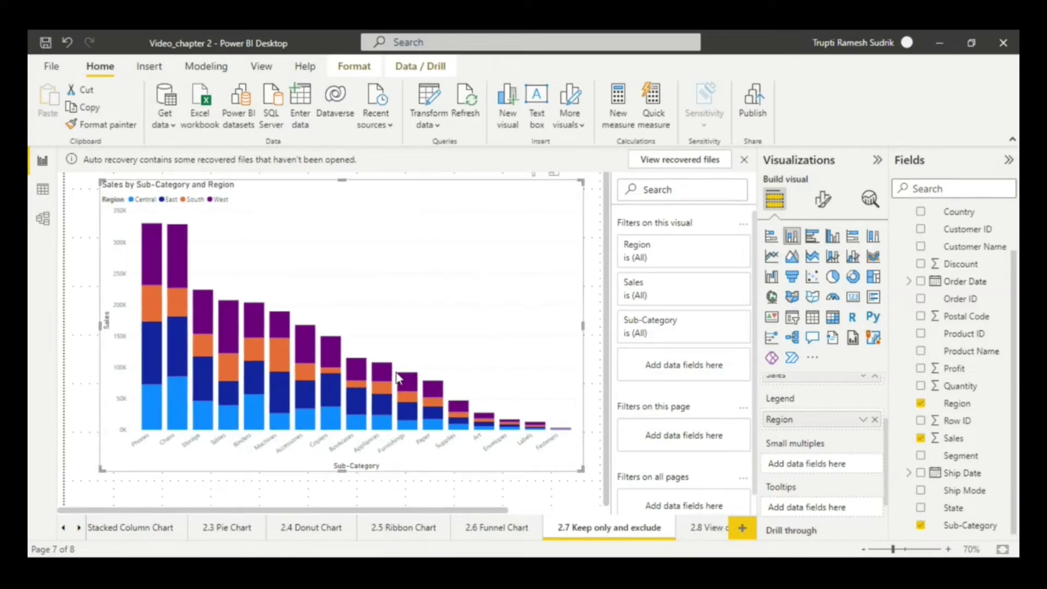
# Collapse the Visualizations and Fields panes so the Sales by Sub-Category and Region chart fills the canvas
pyautogui.click(878, 161)
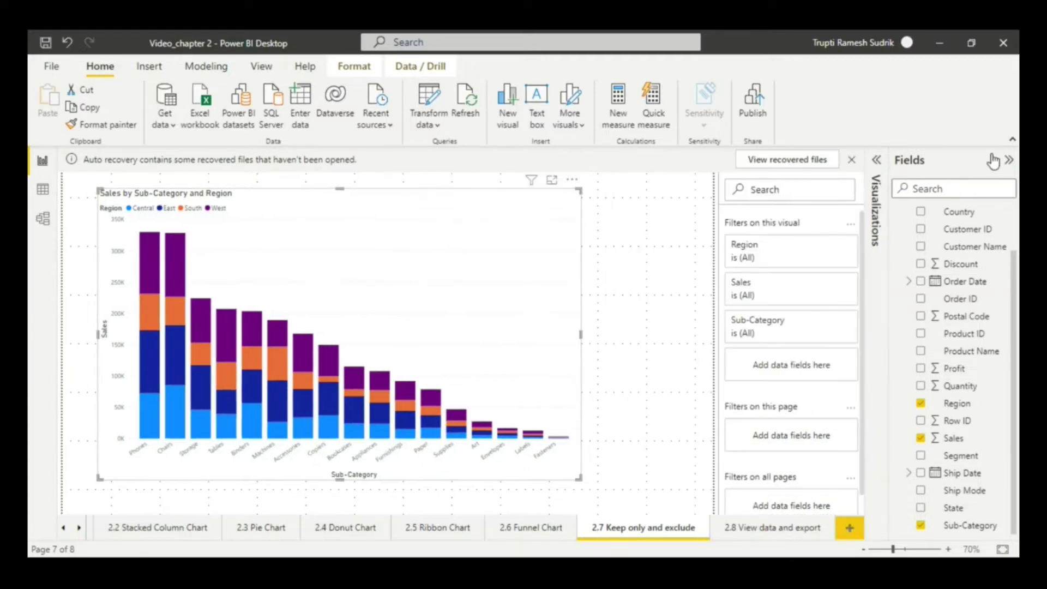
pyautogui.click(1008, 161)
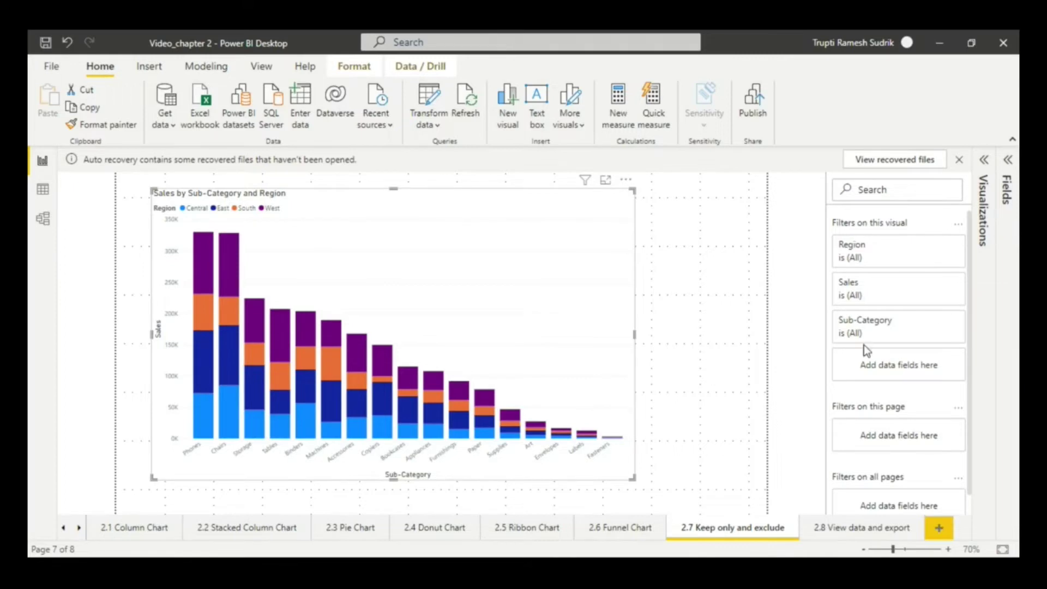
pyautogui.scroll(-1, 830, 286)
pyautogui.scroll(1, 830, 286)
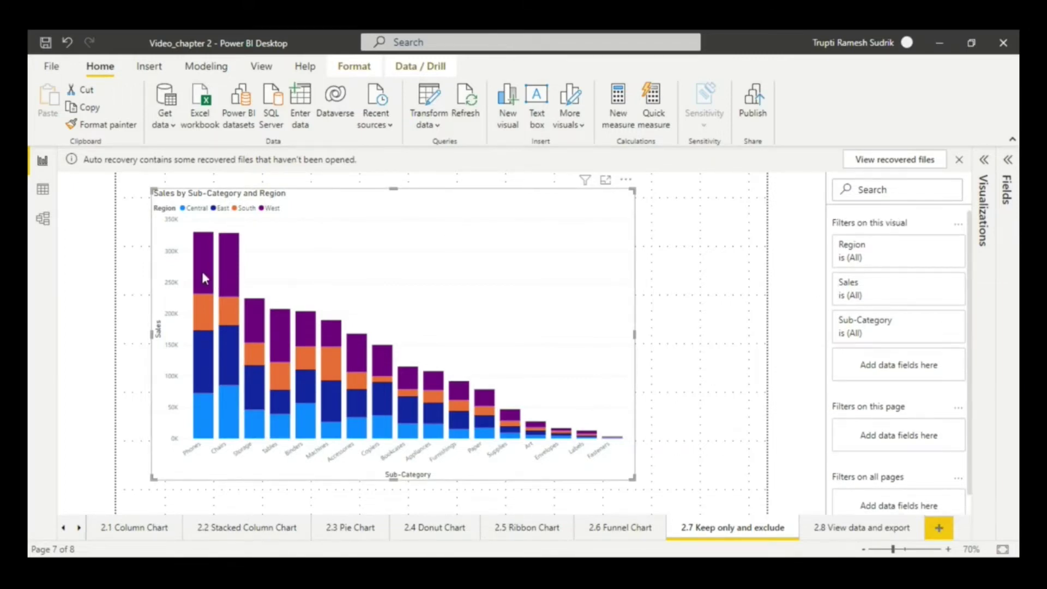
pyautogui.moveTo(208, 282)
pyautogui.click(606, 180)
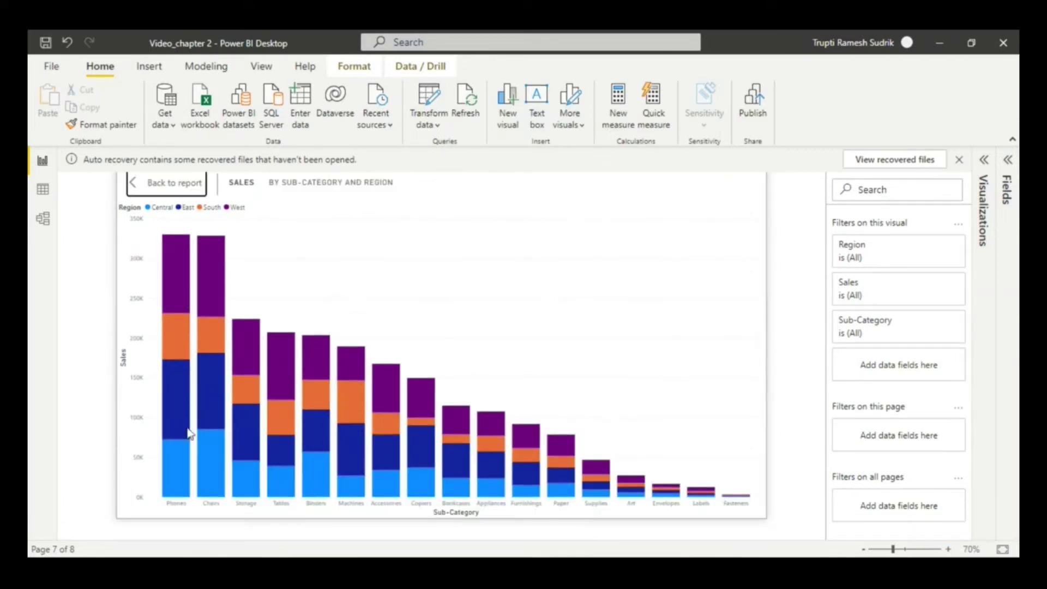
pyautogui.click(172, 277)
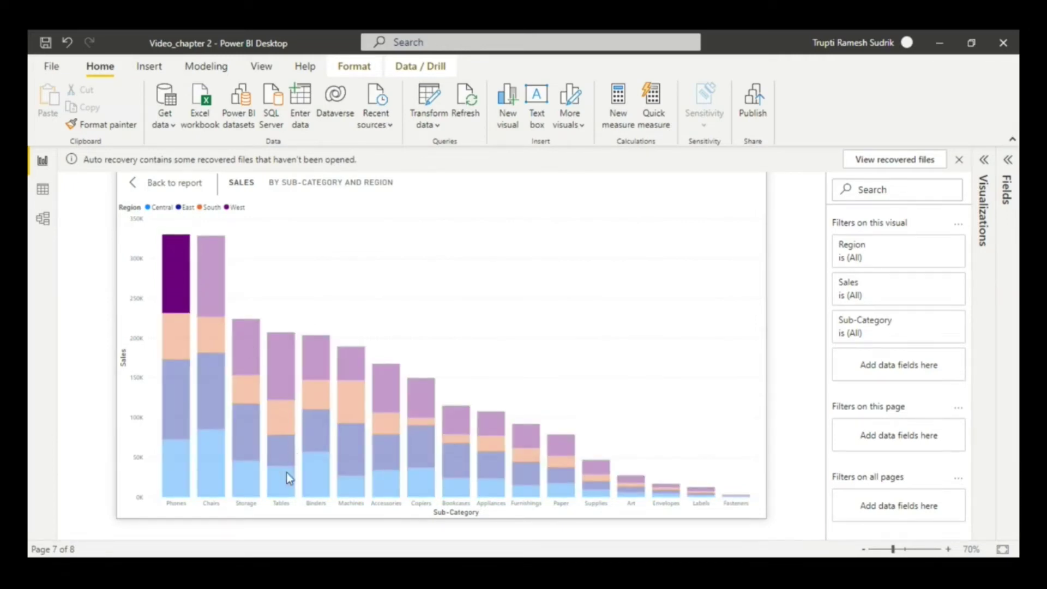
pyautogui.moveTo(278, 447)
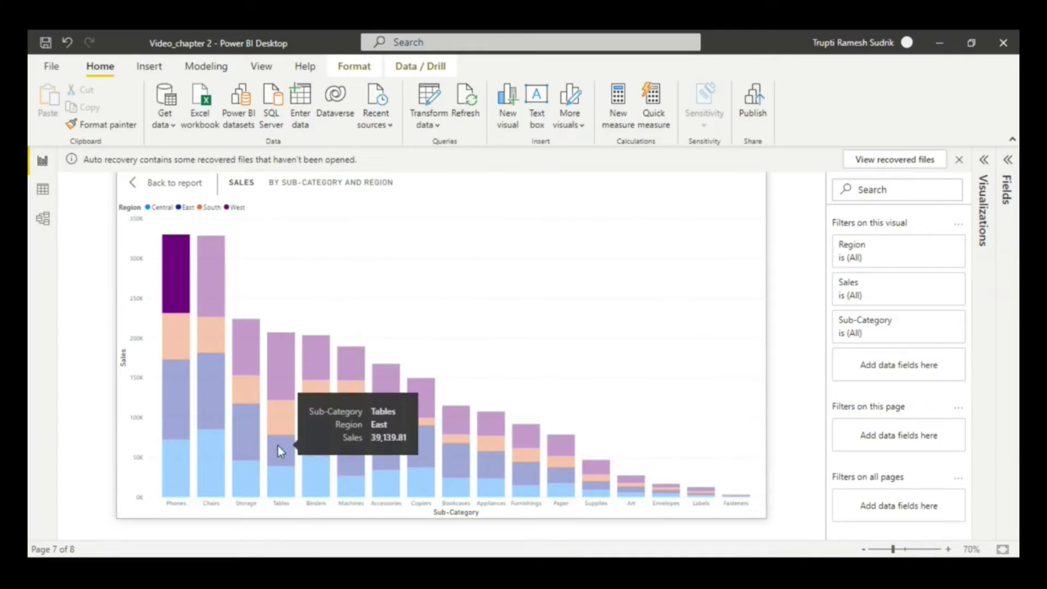
pyautogui.keyDown('ctrl'); pyautogui.click(277, 443); pyautogui.keyUp('ctrl')
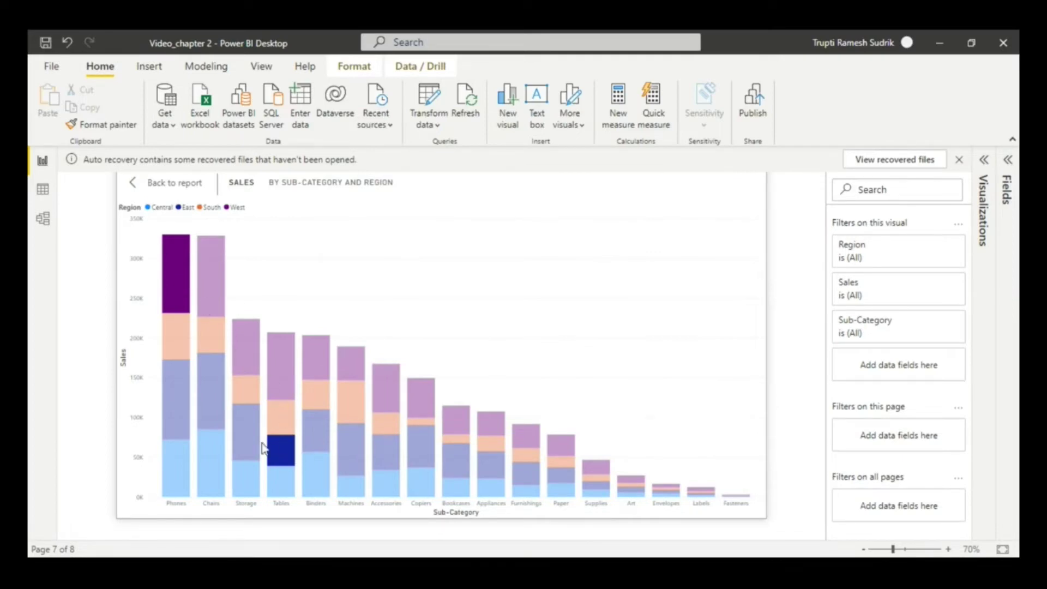
pyautogui.moveTo(185, 262)
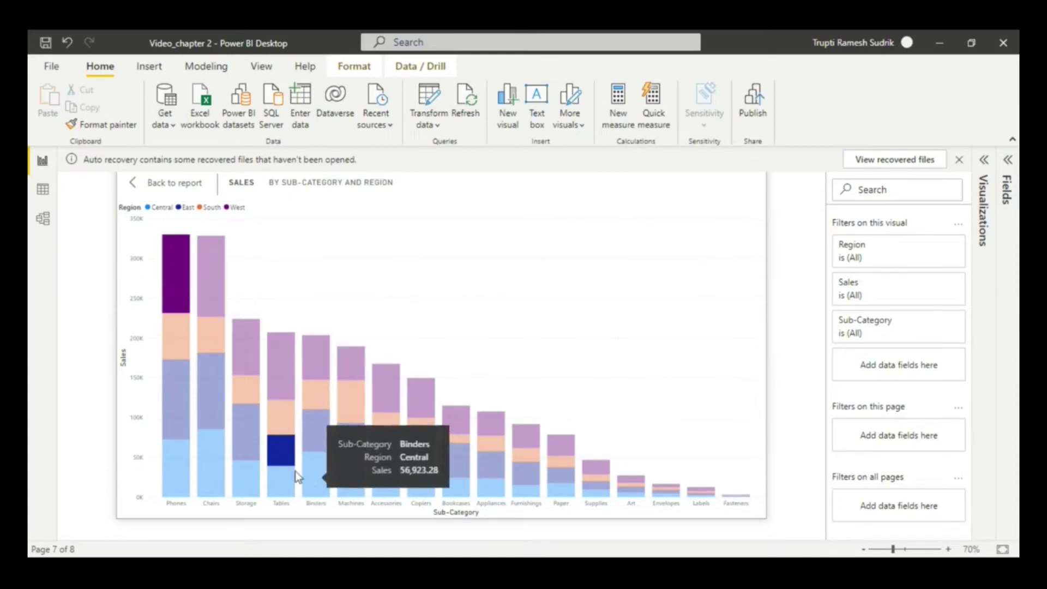
pyautogui.moveTo(280, 424)
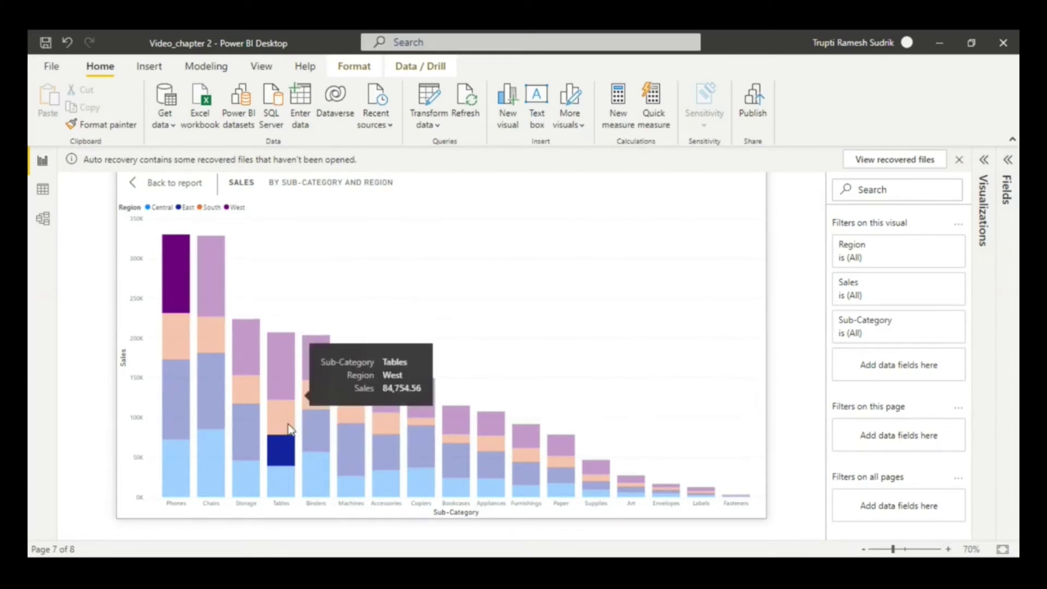
pyautogui.moveTo(277, 449)
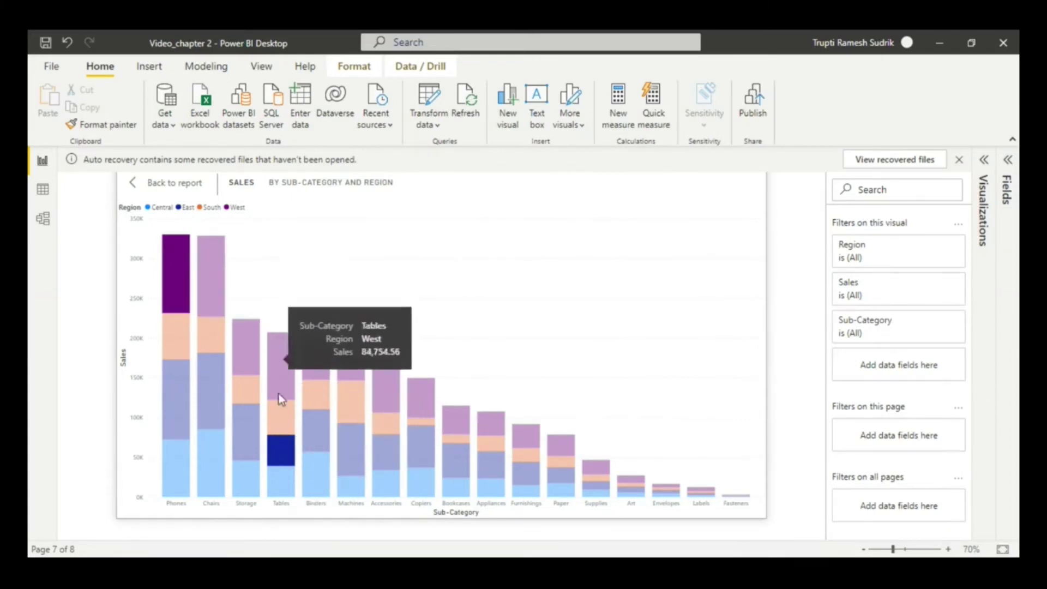
pyautogui.moveTo(173, 304)
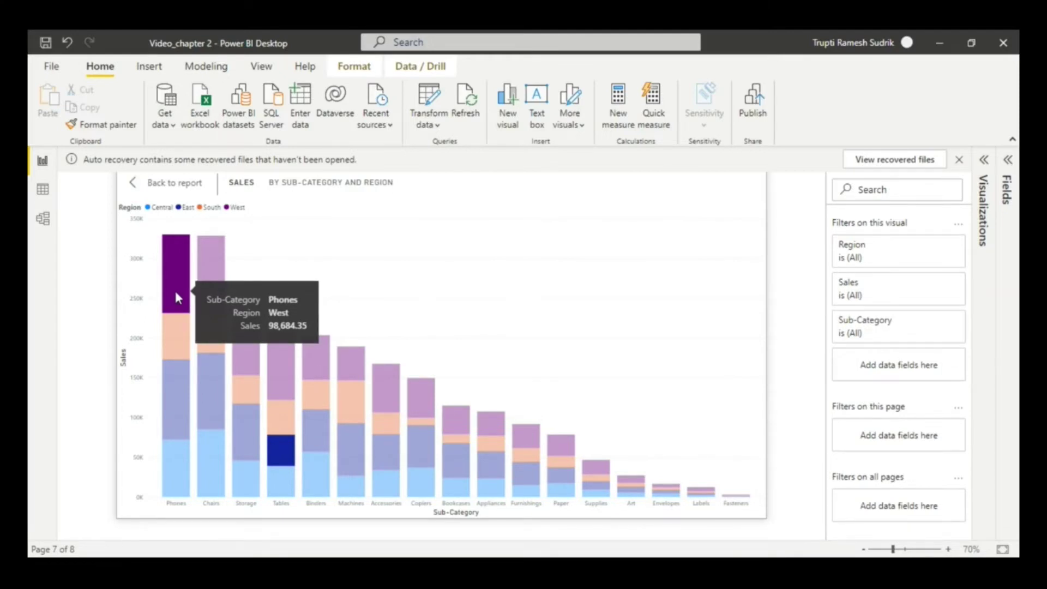
# Include only the Phones West and Tables East points, then bring back every sub-category
pyautogui.rightClick(176, 293)
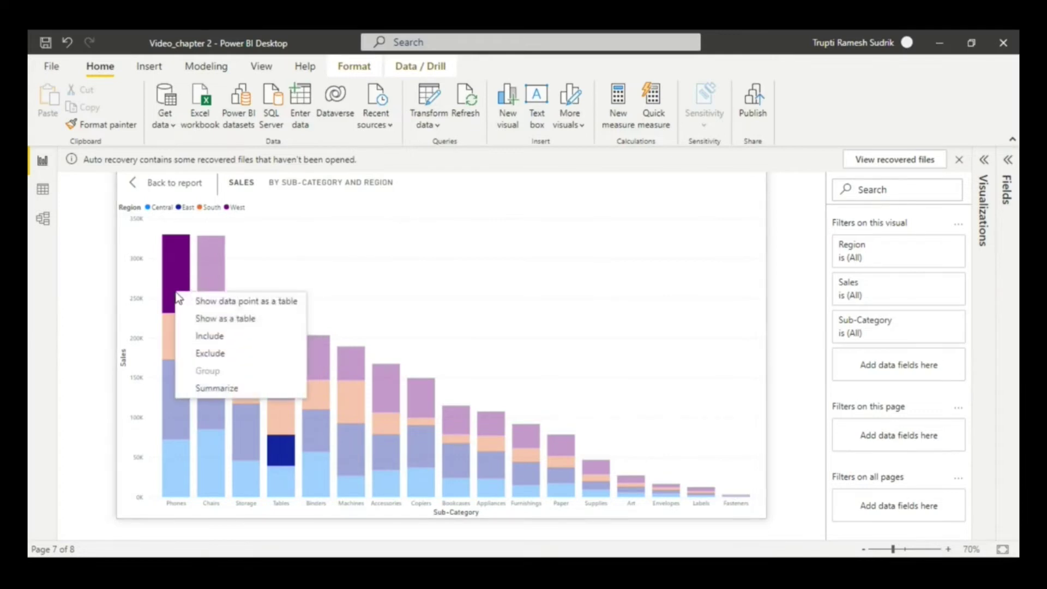
pyautogui.click(206, 336)
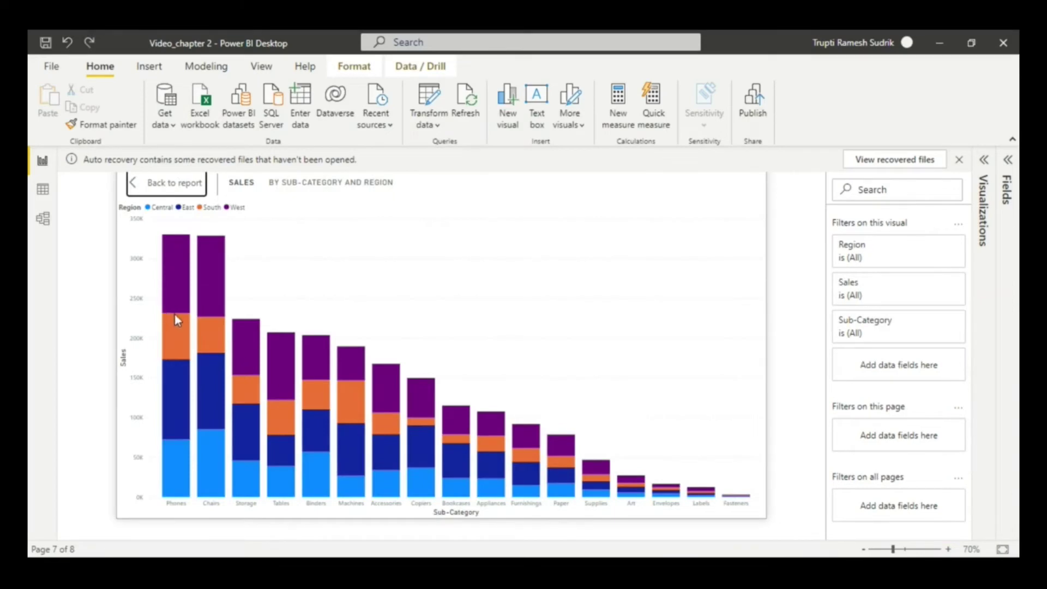
pyautogui.moveTo(175, 314)
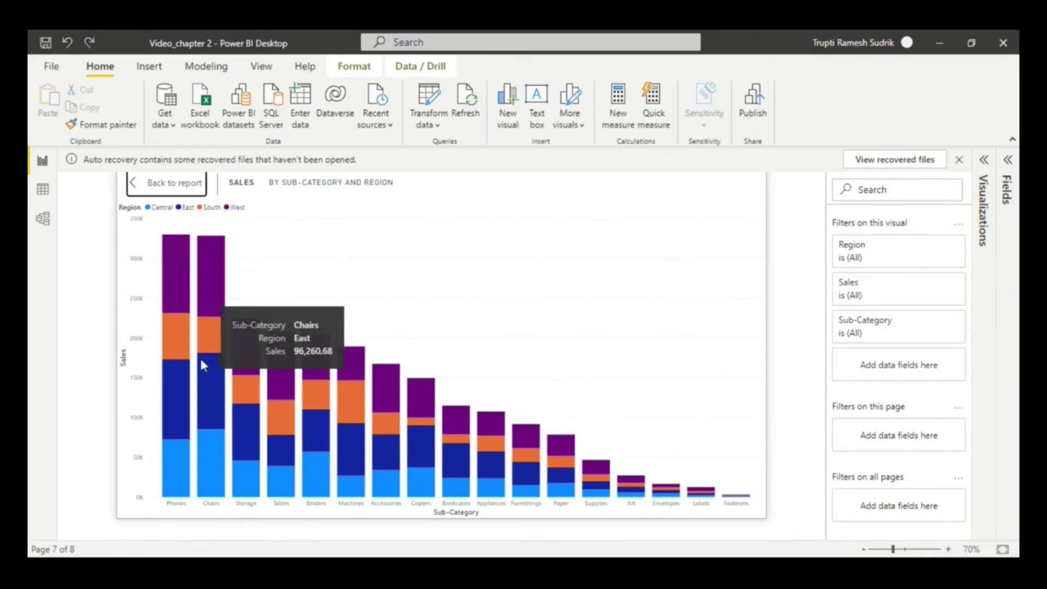
# Multi-select the Phones South, Storage East, Accessories West, Appliances Central and Art East segments
pyautogui.click(172, 334)
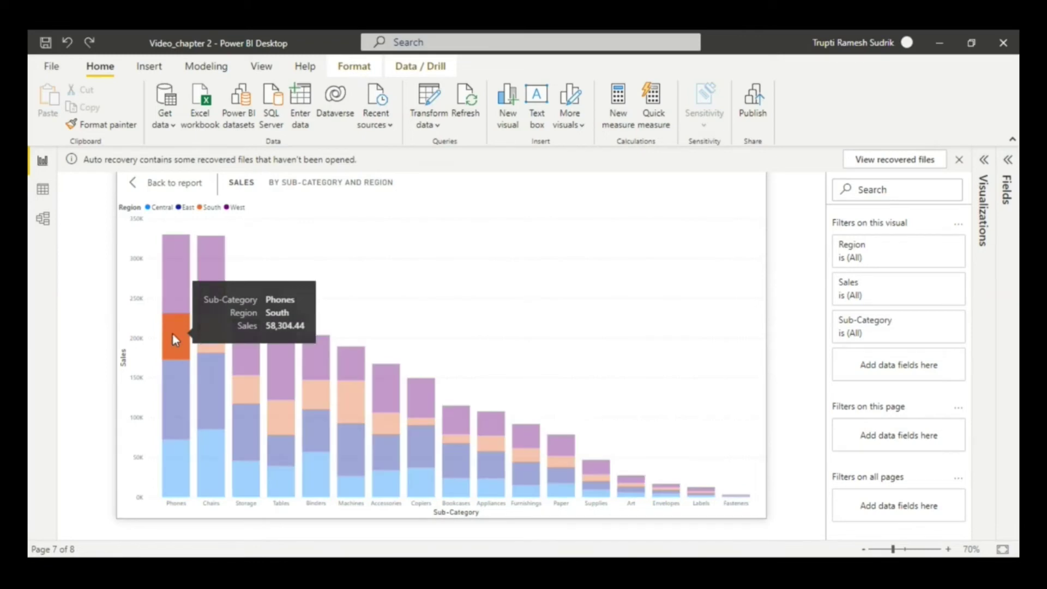
pyautogui.click(250, 436)
pyautogui.keyDown('ctrl'); pyautogui.click(387, 390); pyautogui.keyUp('ctrl')
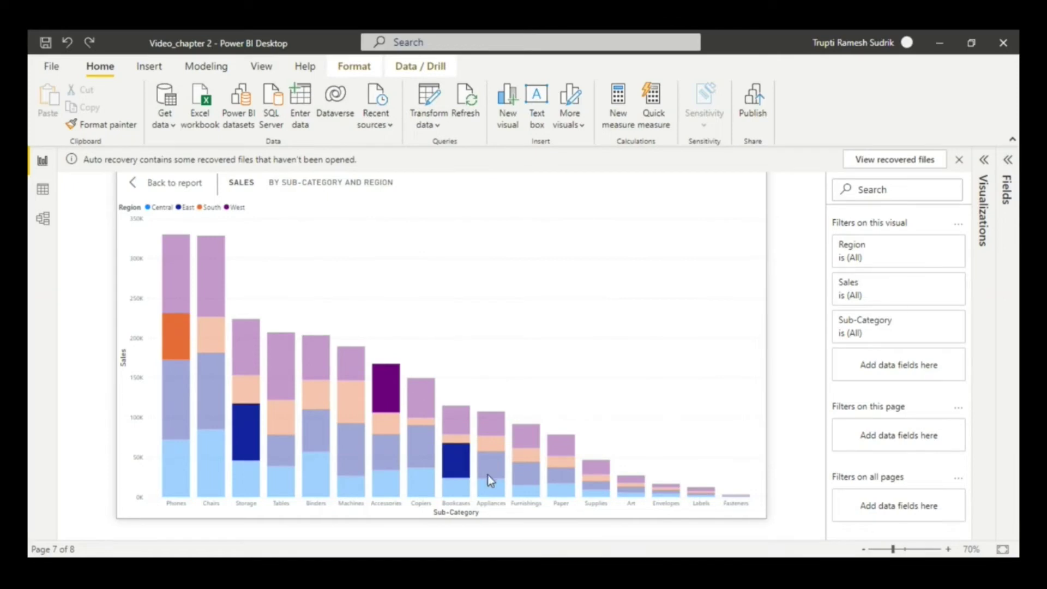
pyautogui.keyDown('ctrl'); pyautogui.click(498, 486); pyautogui.keyUp('ctrl')
pyautogui.keyDown('ctrl'); pyautogui.click(631, 489); pyautogui.keyUp('ctrl')
pyautogui.moveTo(175, 335)
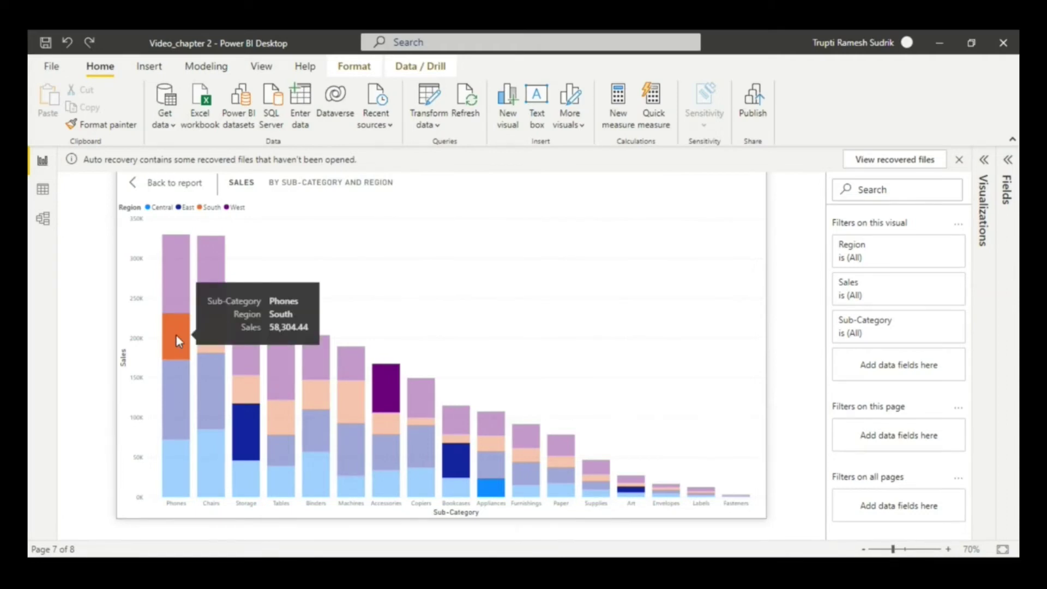
# Include only the six selected points as separate bars, then undo back to the full chart
pyautogui.rightClick(175, 336)
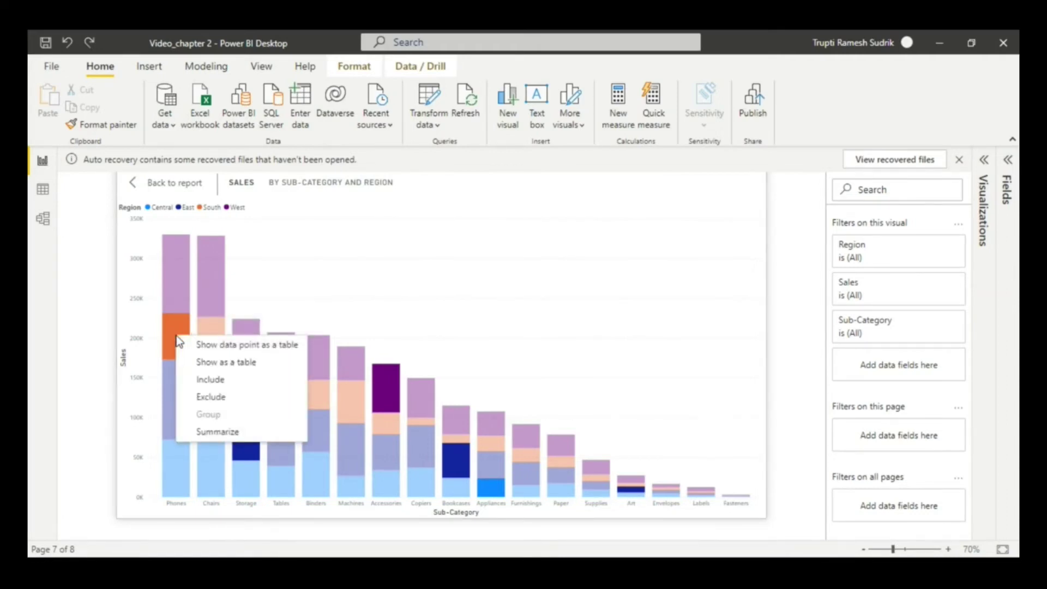
pyautogui.click(212, 381)
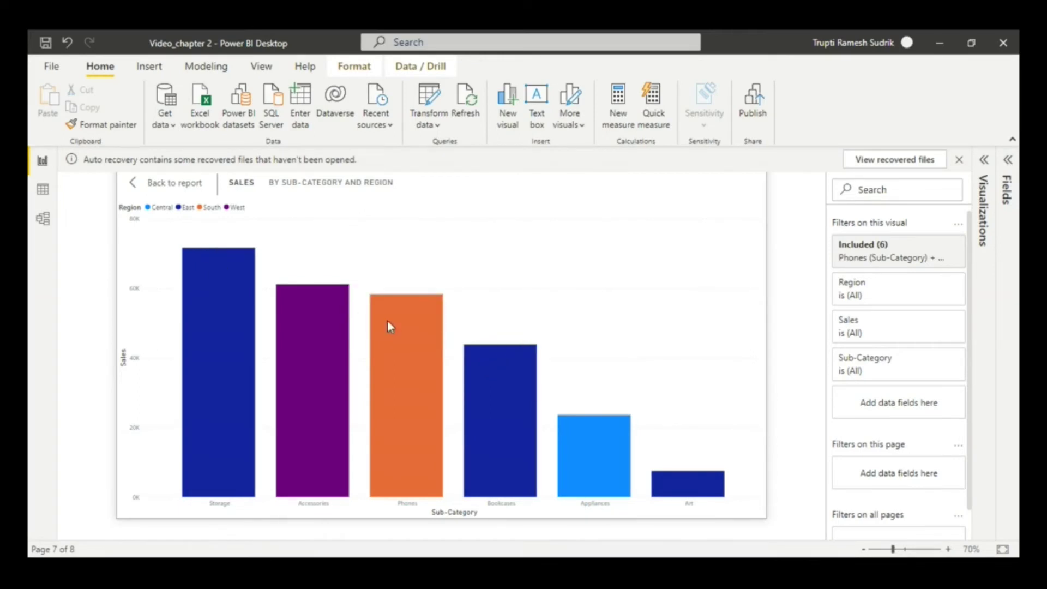
pyautogui.moveTo(389, 432)
pyautogui.click(68, 44)
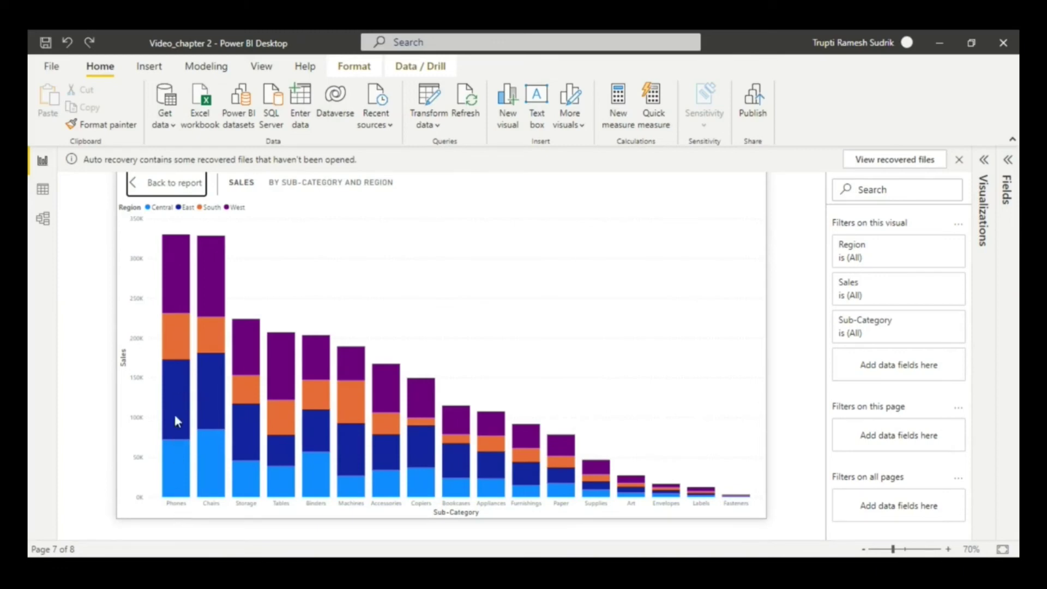
# Exclude the Phones East and Chairs East segments, leaving Chairs as the tallest bar
pyautogui.moveTo(170, 402)
pyautogui.moveTo(208, 402)
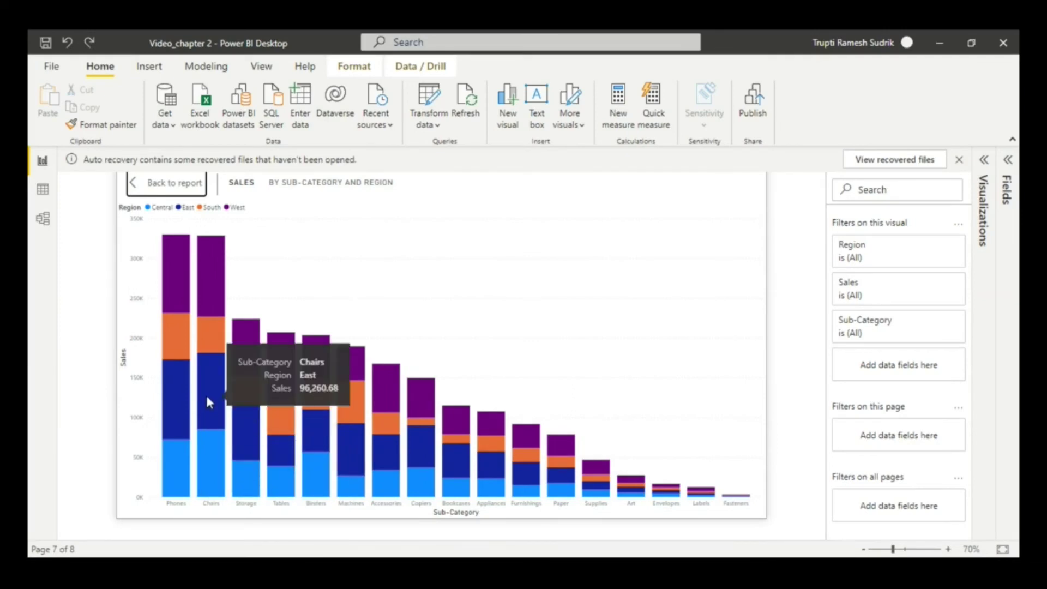
pyautogui.click(177, 403)
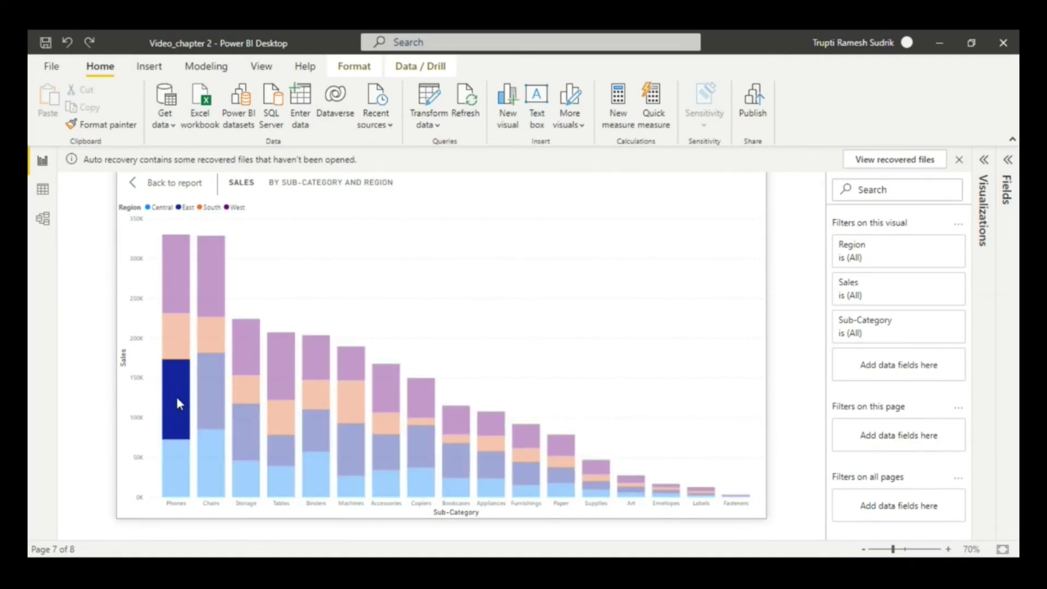
pyautogui.keyDown('ctrl'); pyautogui.click(208, 393); pyautogui.keyUp('ctrl')
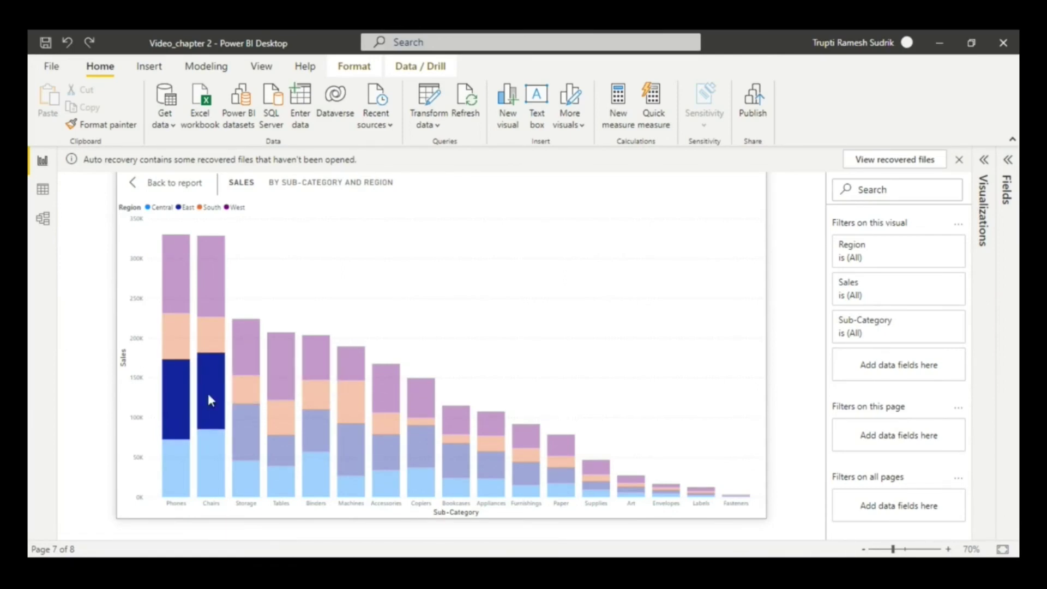
pyautogui.rightClick(210, 401)
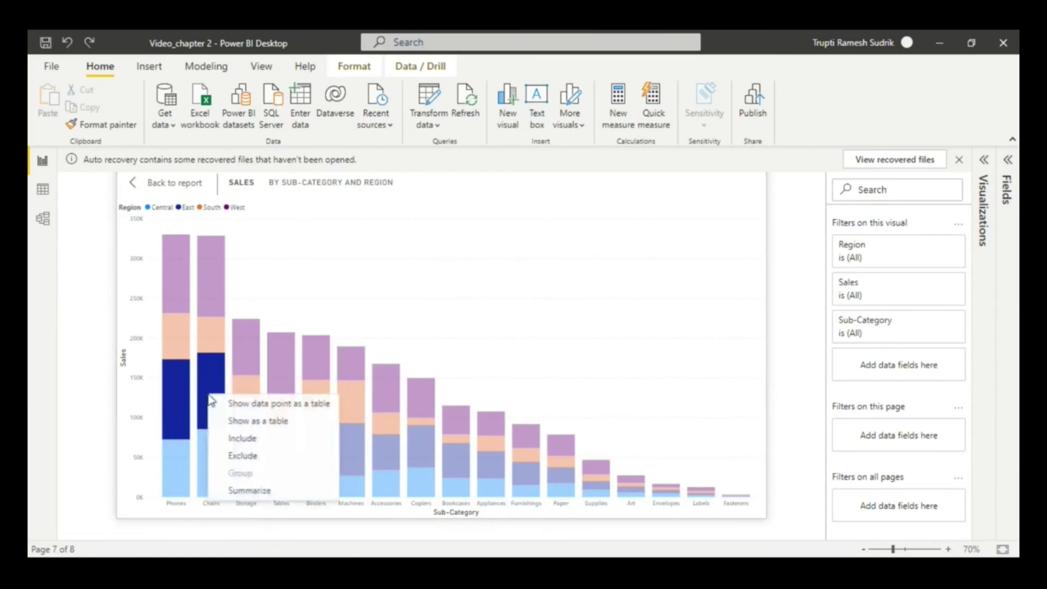
pyautogui.click(241, 455)
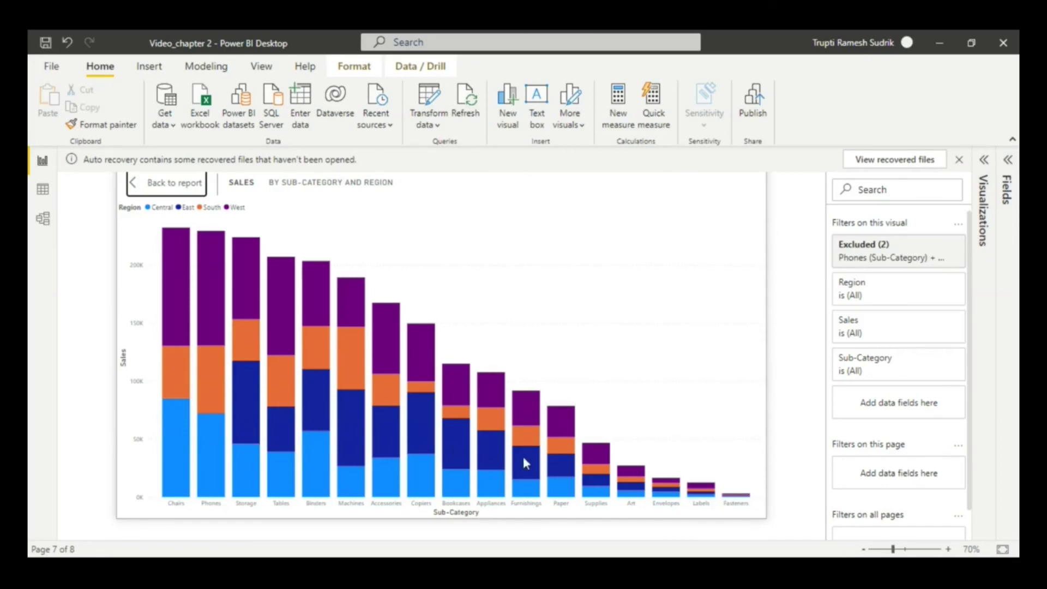
# Undo the Excluded (2) filter so Phones and Chairs show their East segments again
pyautogui.moveTo(246, 419)
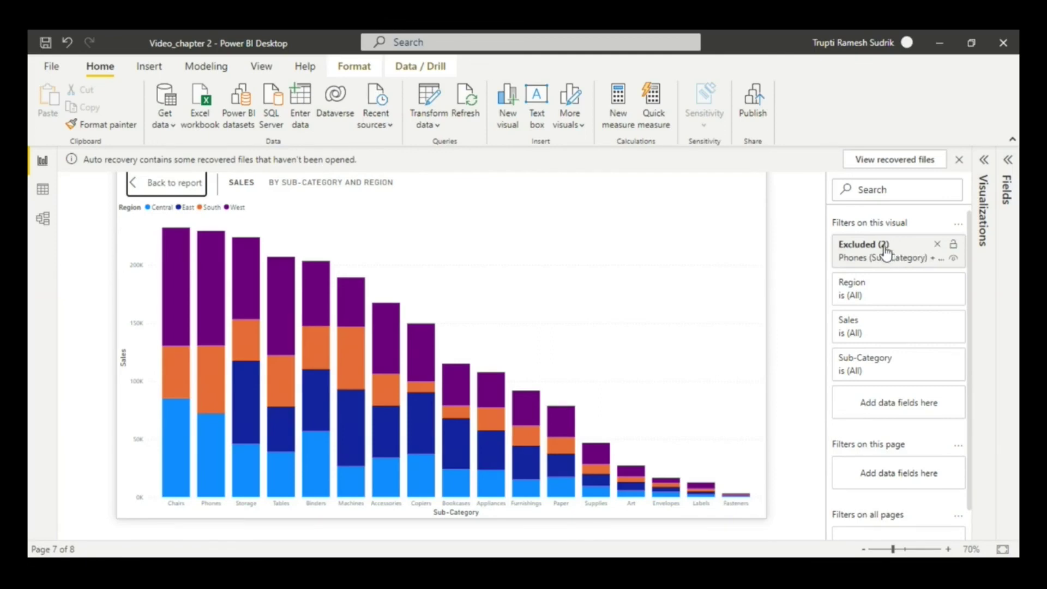
pyautogui.click(67, 42)
pyautogui.click(67, 42)
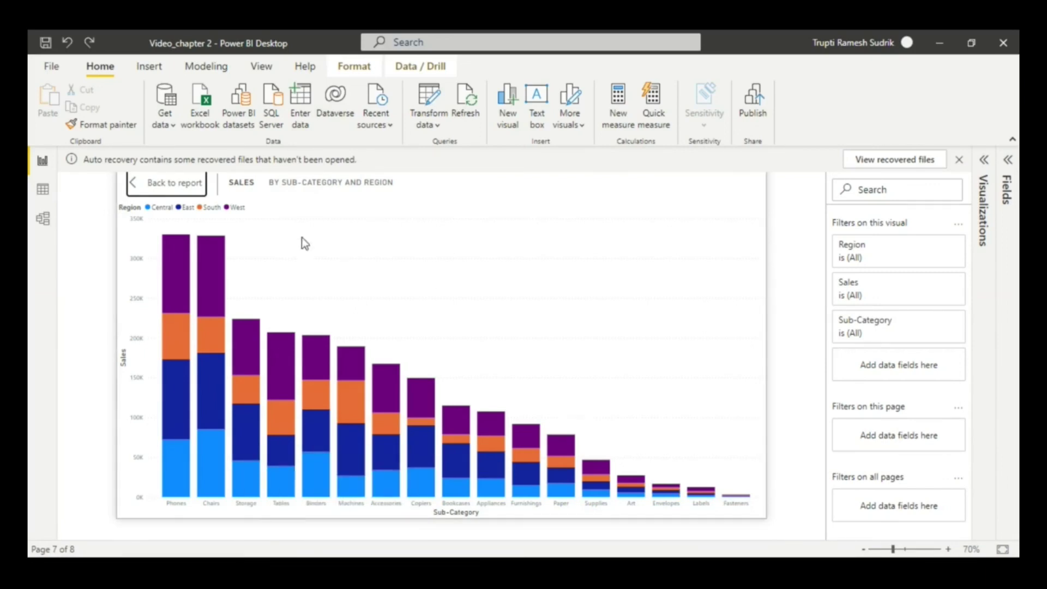
# Return from focus view, widen the chart, and reopen the visual's build settings and fields
pyautogui.click(159, 188)
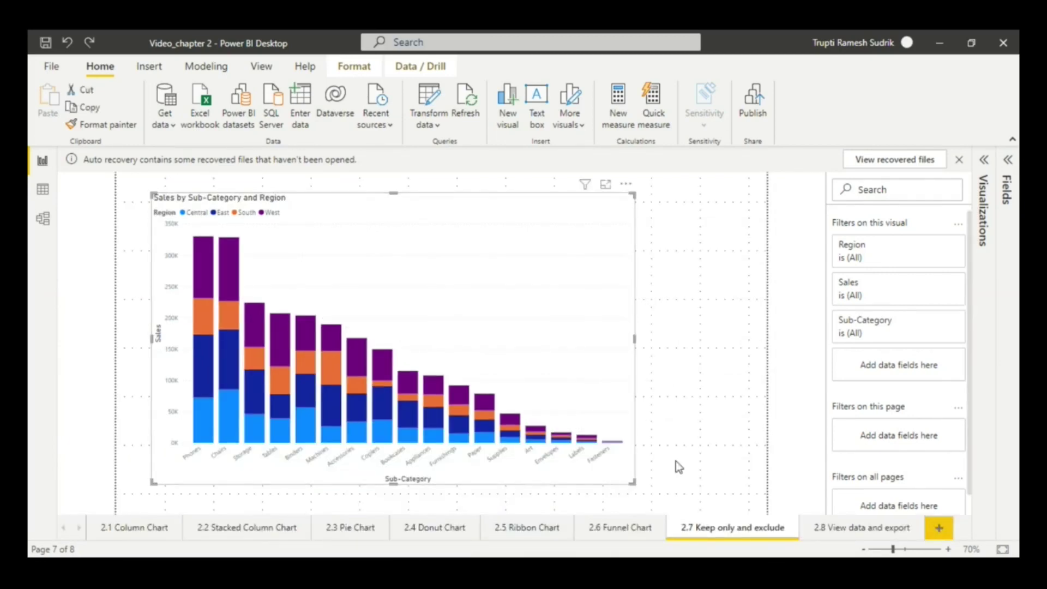
pyautogui.moveTo(633, 339); pyautogui.dragTo(686, 346)
pyautogui.click(914, 216)
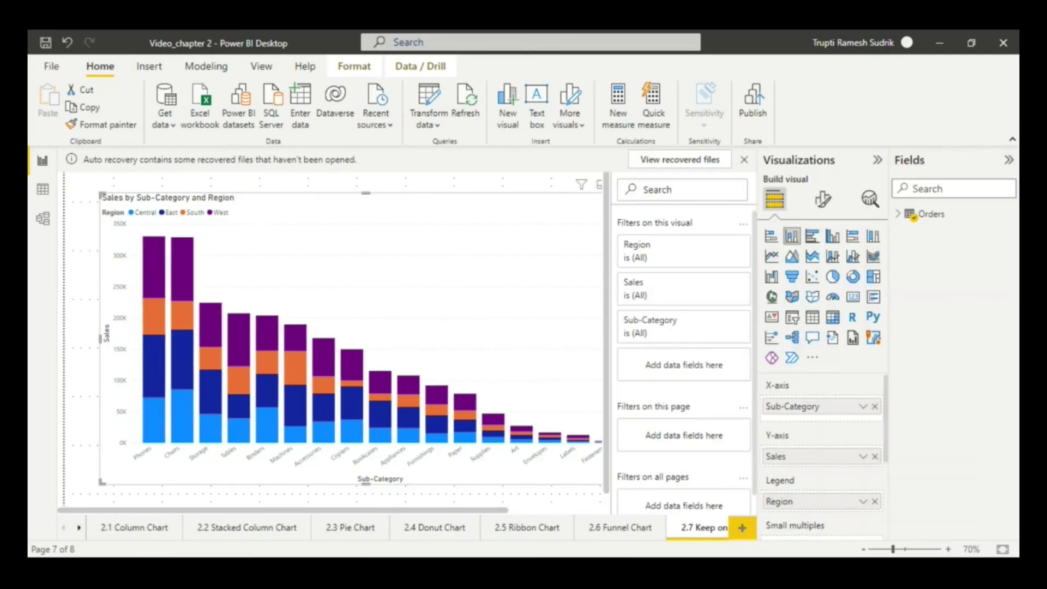